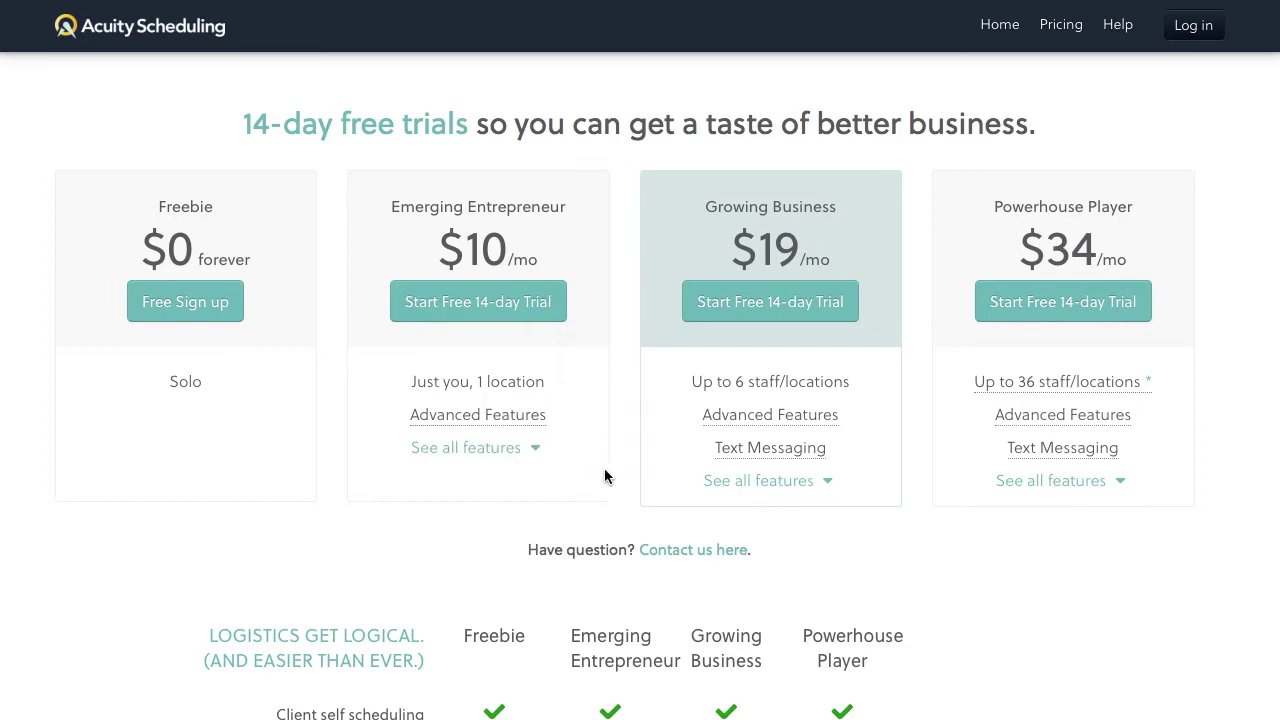
Scroll through the Acuity Scheduling homepage before signing in
scroll(606, 480, "down", 9)
scroll(612, 503, "up", 3)
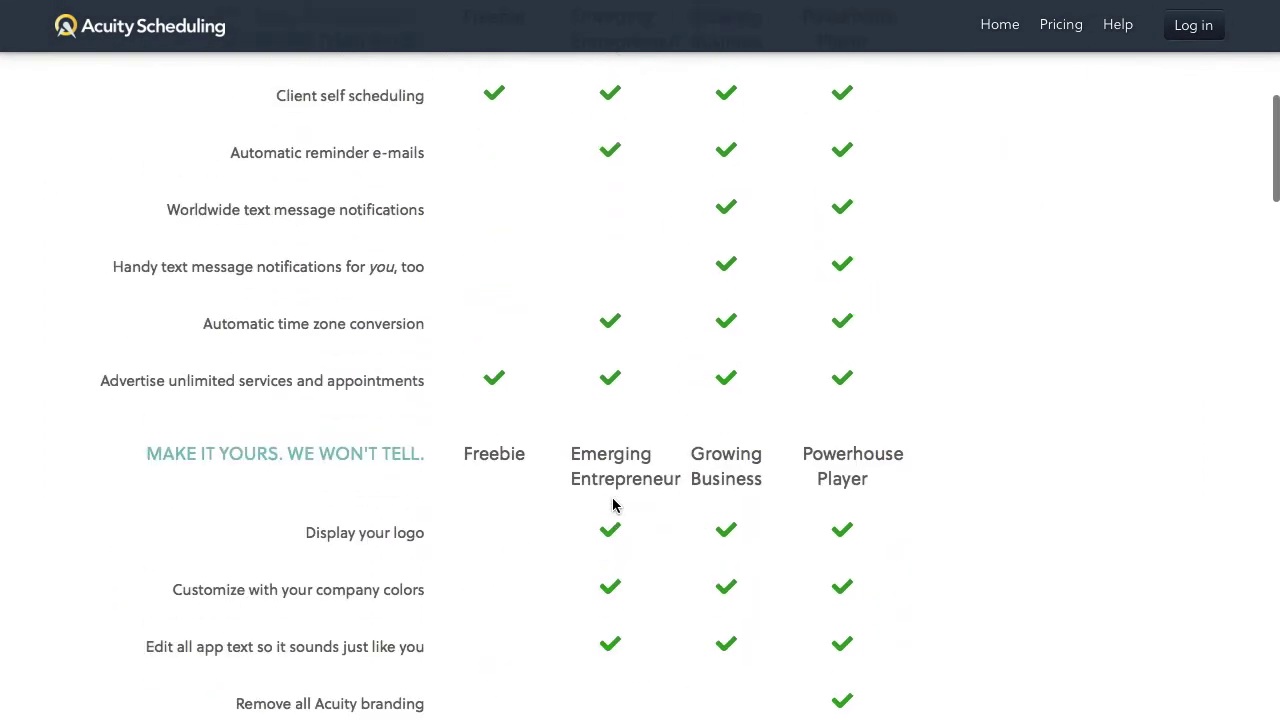
scroll(613, 505, "up", 2)
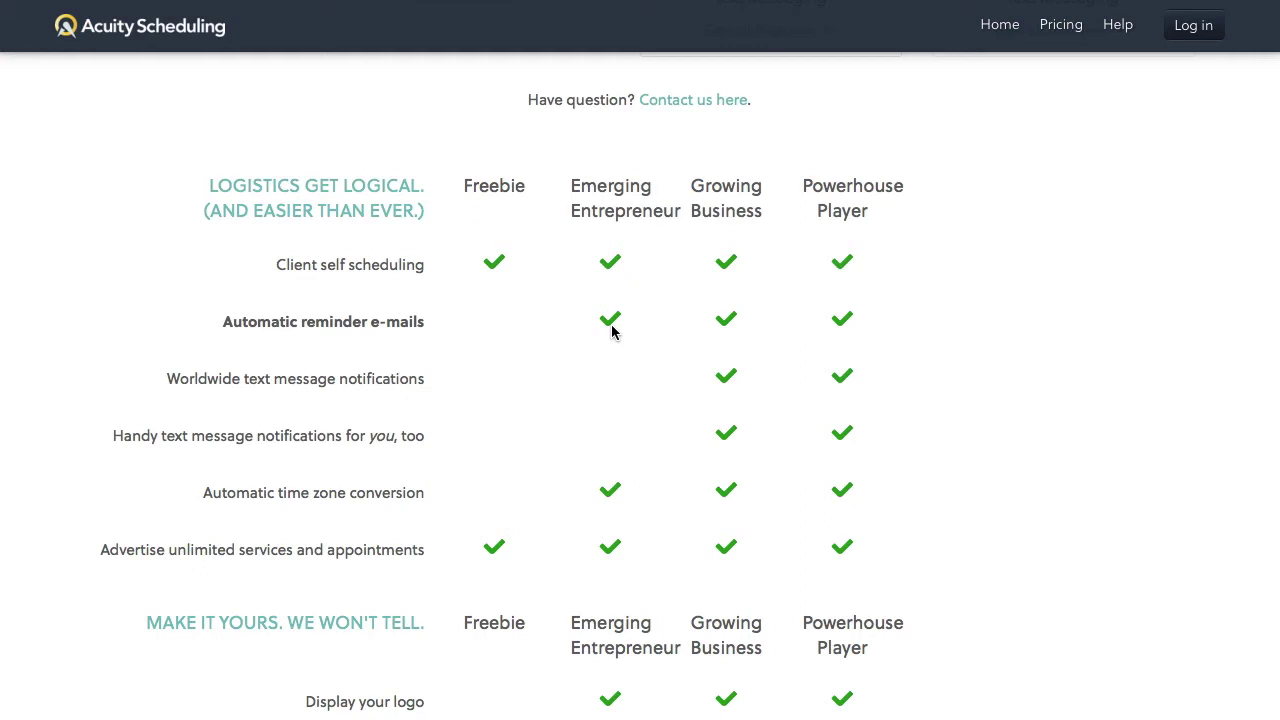
scroll(623, 394, "down", 3)
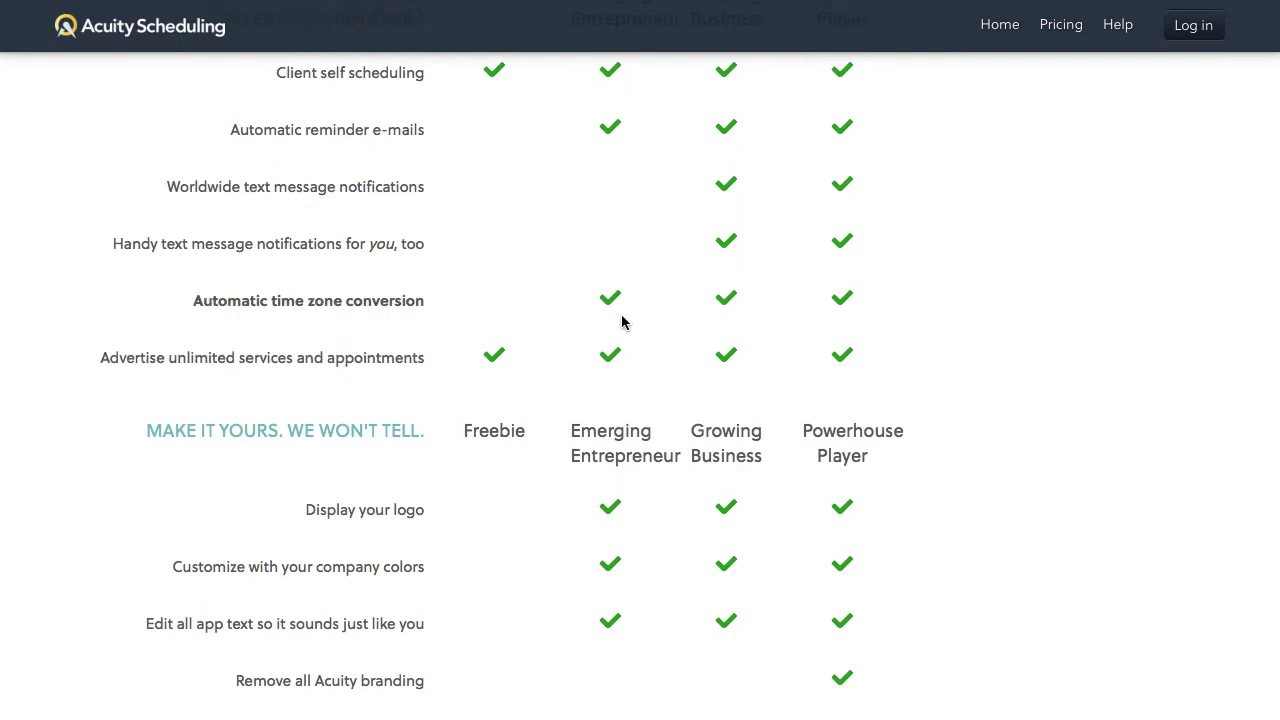
scroll(621, 321, "down", 4)
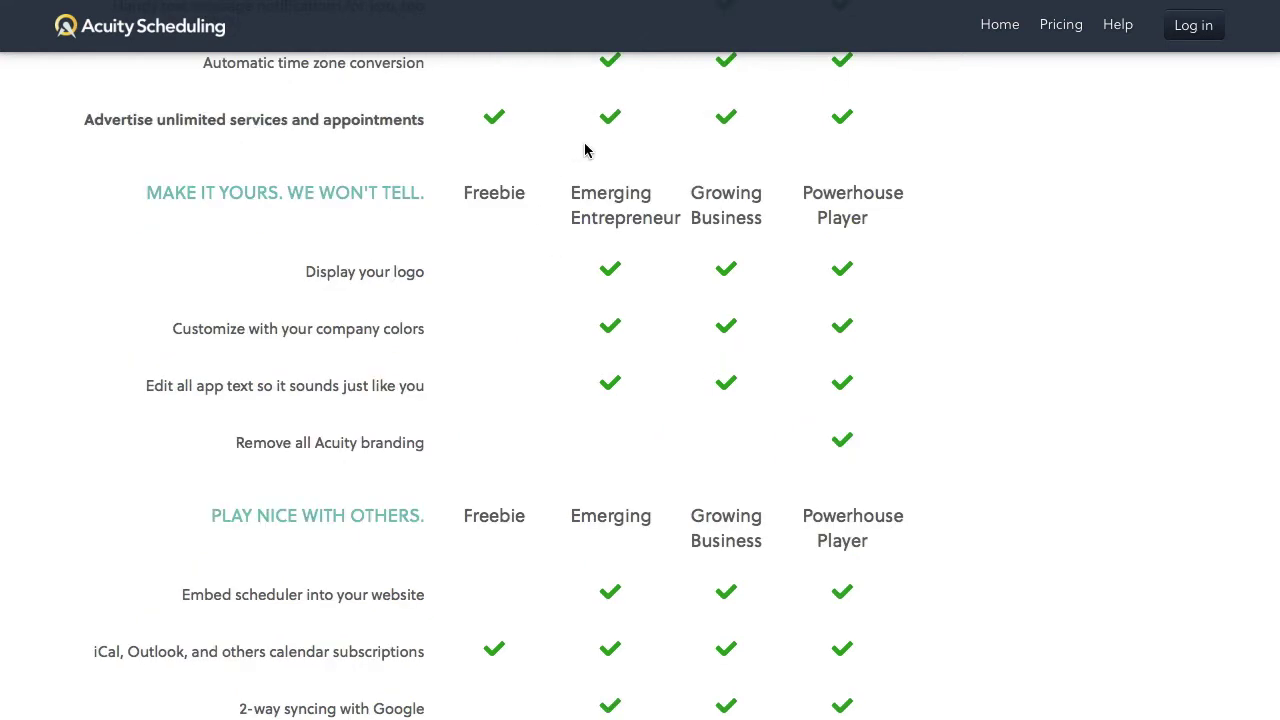
scroll(622, 270, "down", 3)
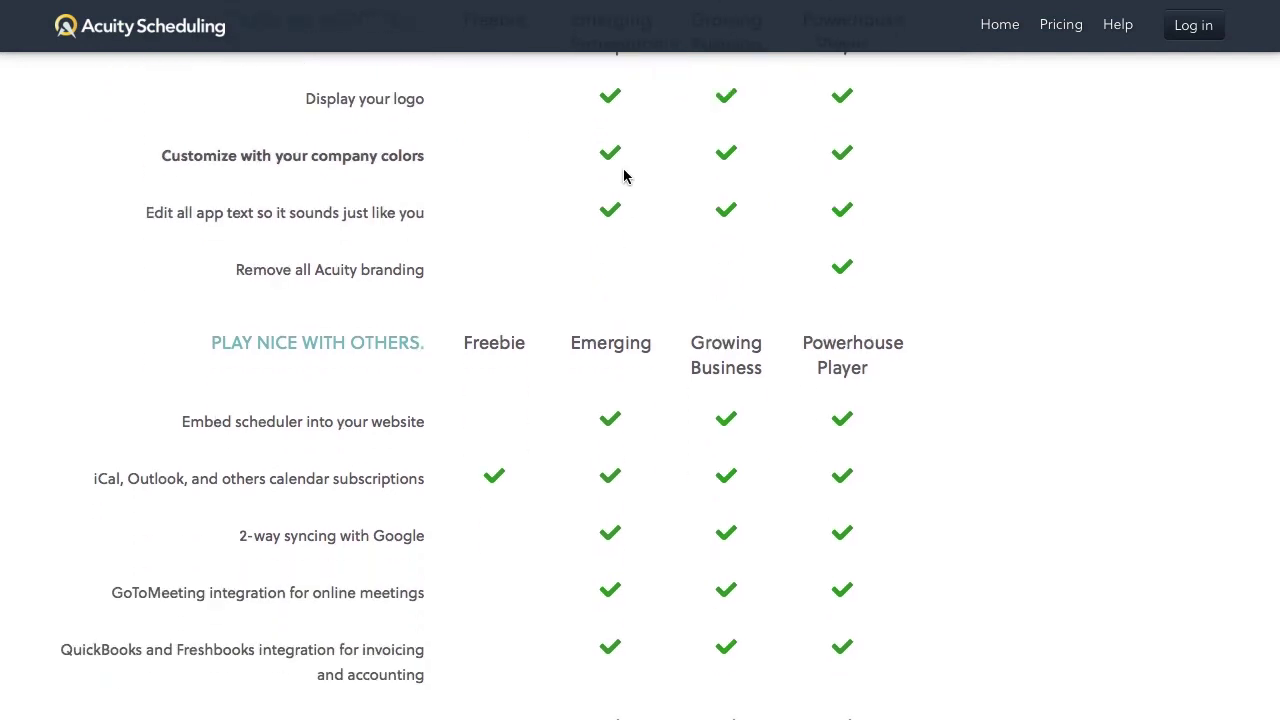
scroll(623, 177, "up", 10)
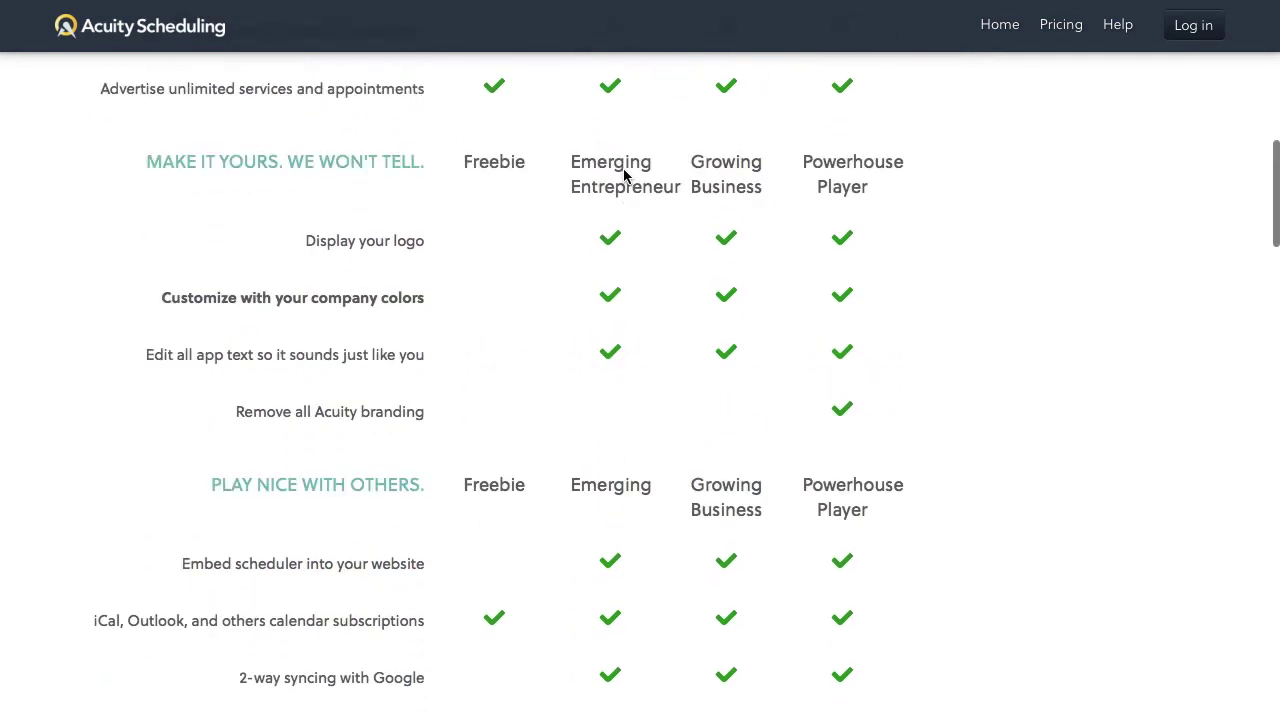
Log in and show February 2016 in month view, with 3:00pm appointments on the 3rd and 10th
left_click(1192, 30)
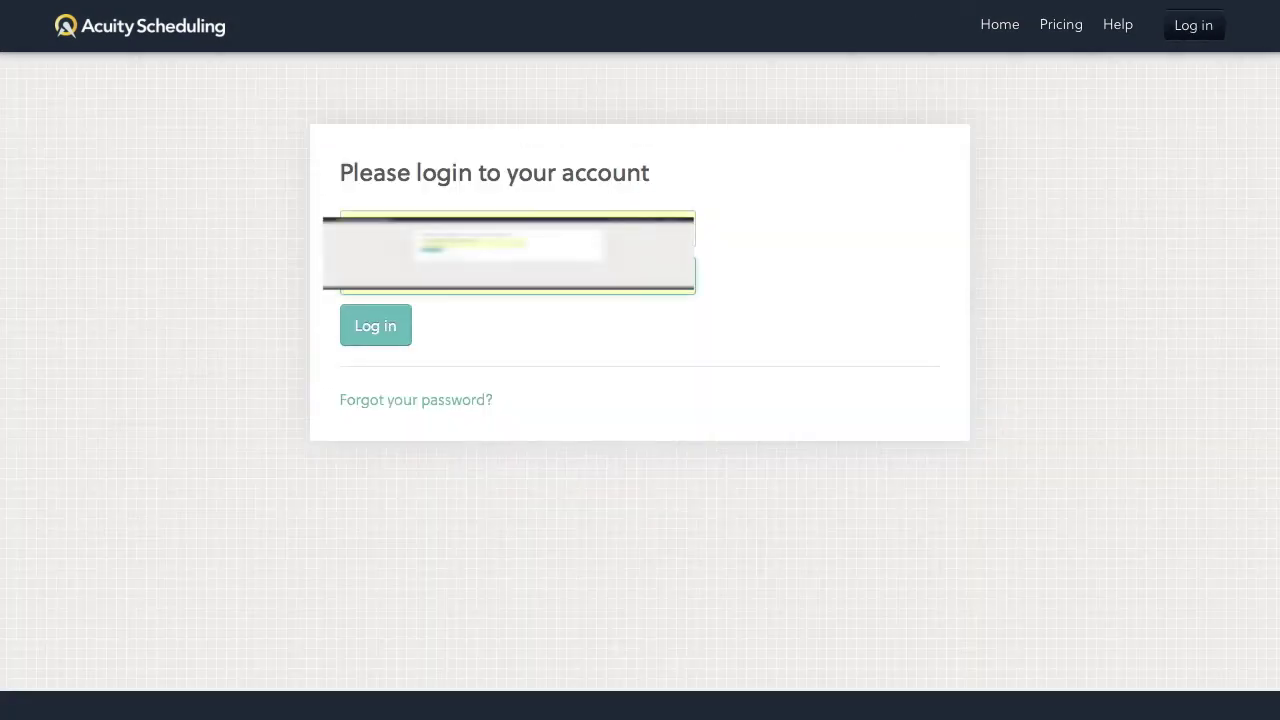
left_click(380, 335)
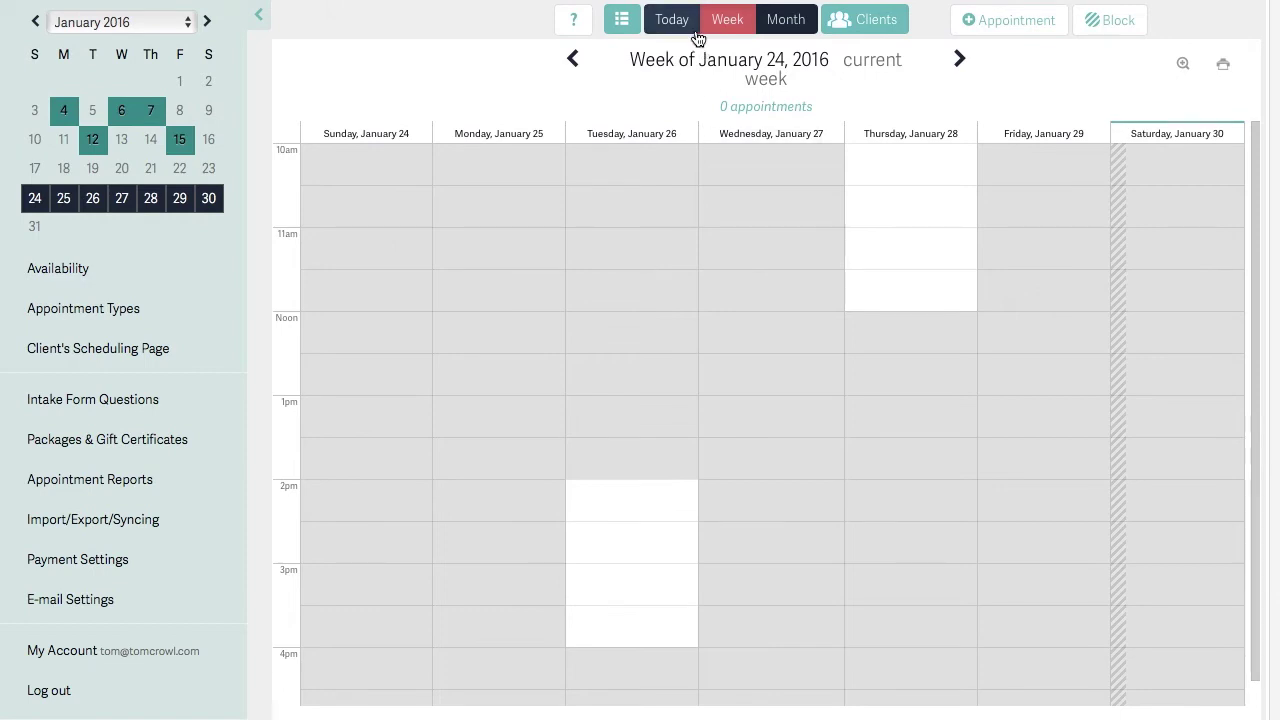
left_click(780, 21)
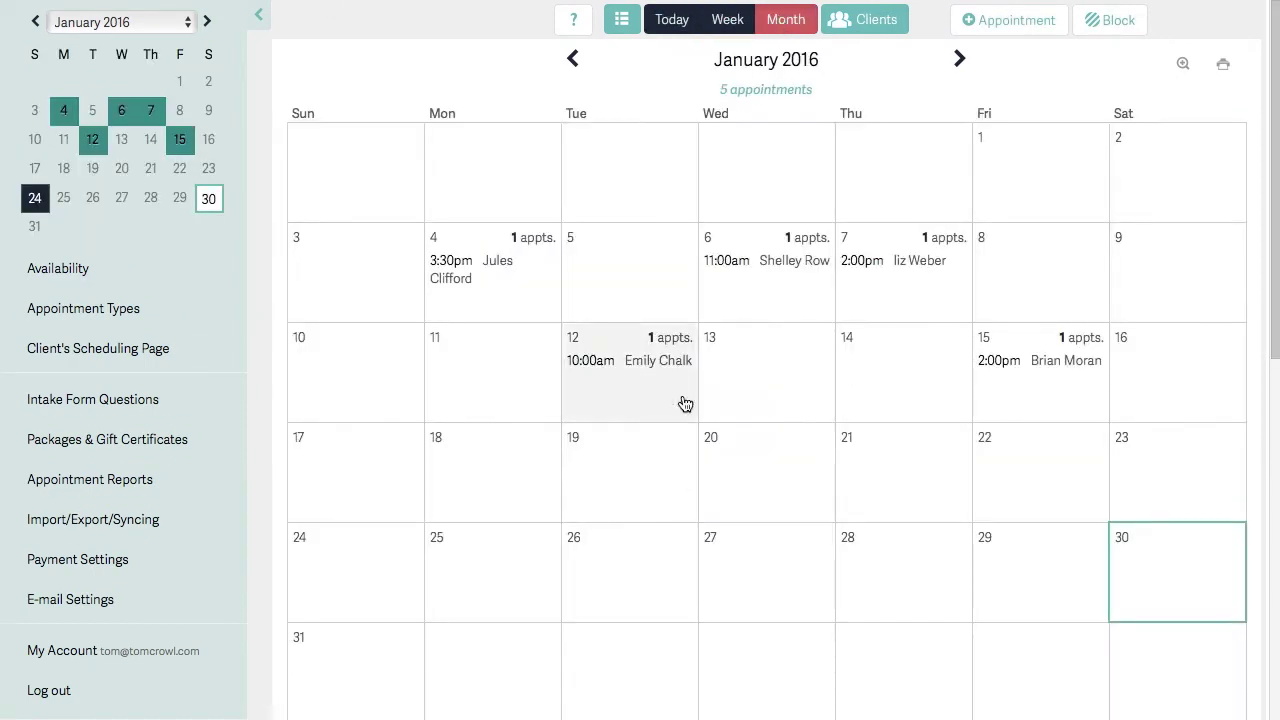
left_click(961, 60)
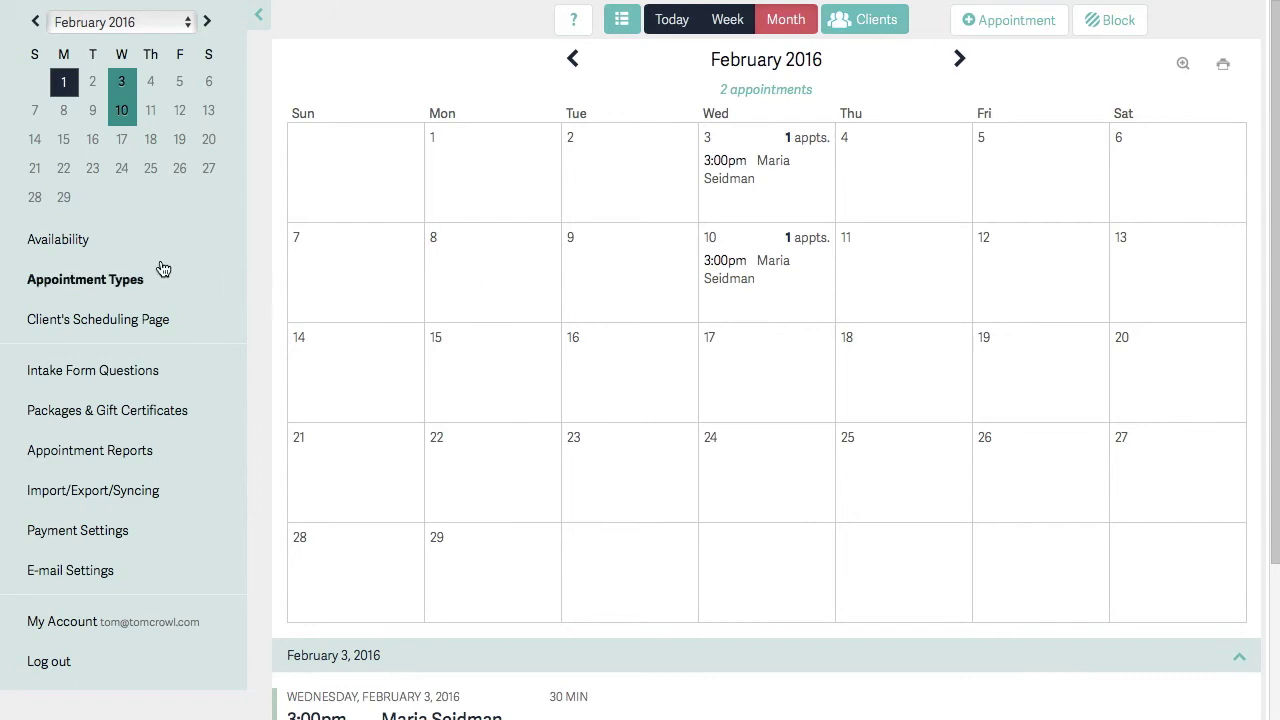
Give February 15 specific availability of 10:00am–11:00am and 2:00pm–4:00pm
left_click(74, 241)
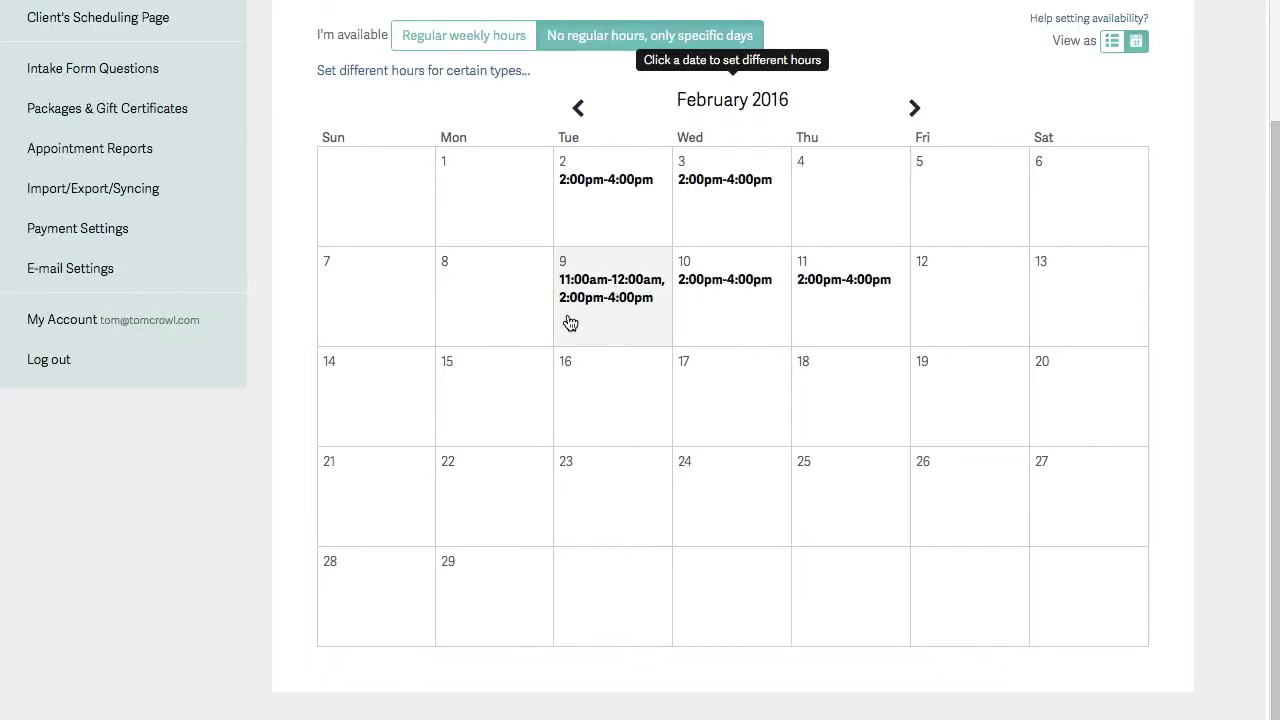
left_click(489, 414)
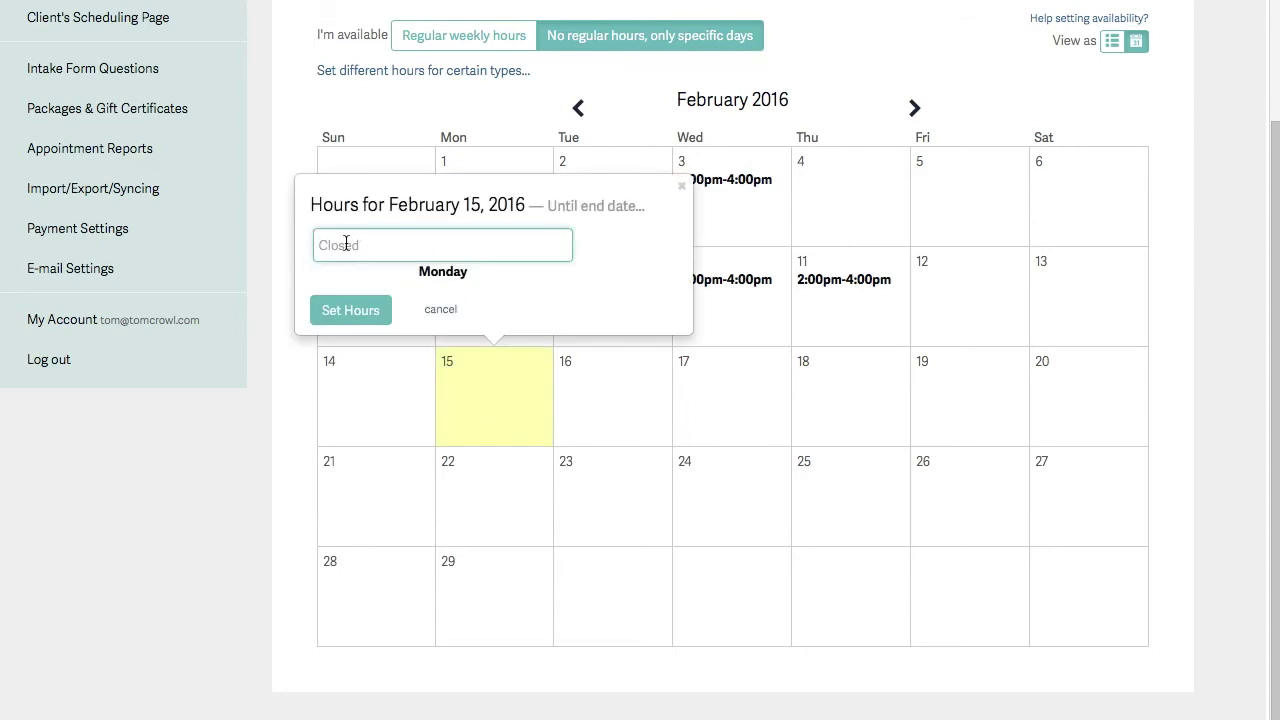
type("10 am - 11am, 2 -4pm4 pm")
key("Return")
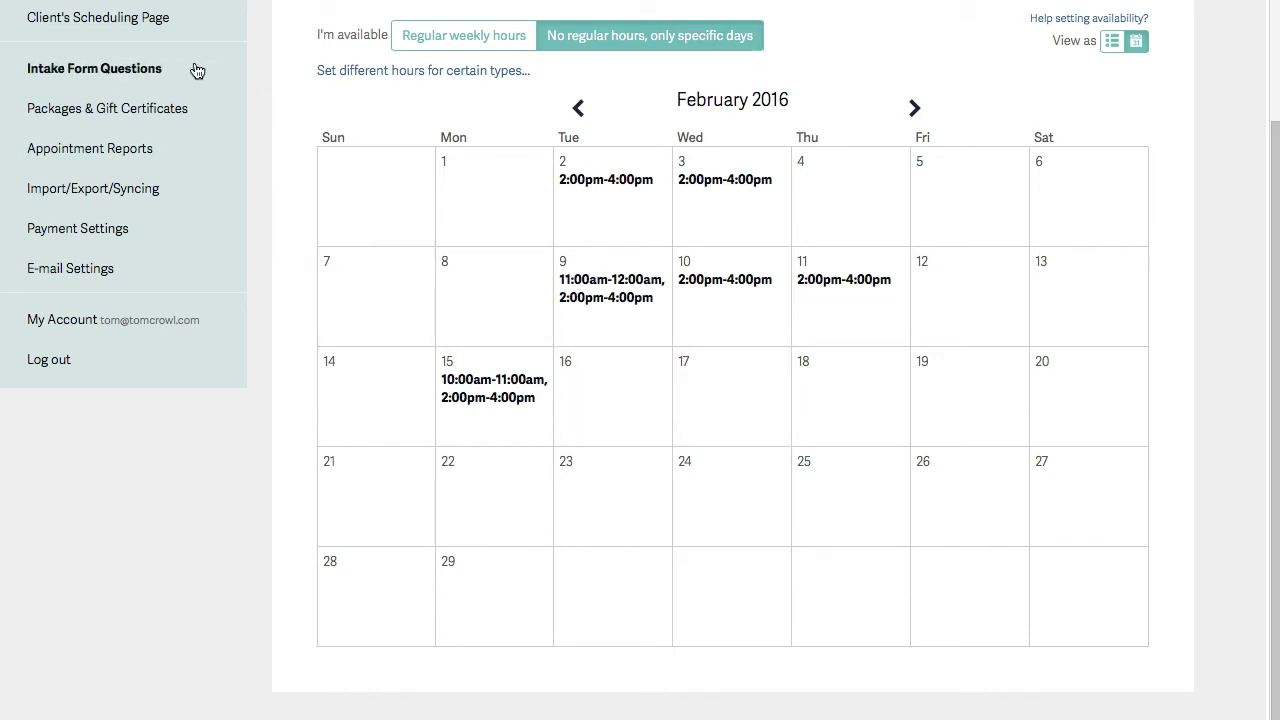
scroll(190, 72, "up", 3)
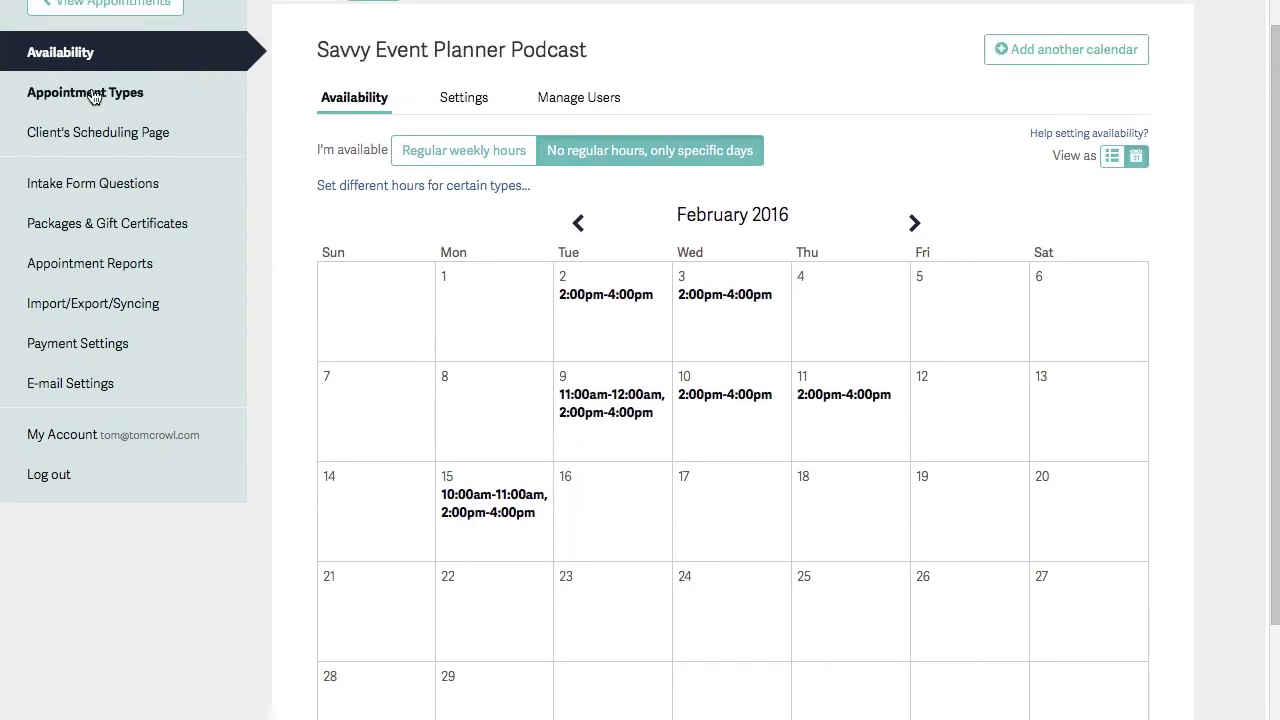
Start a new appointment type, check its category choices without changing them, then open Custom Intake Forms
left_click(93, 96)
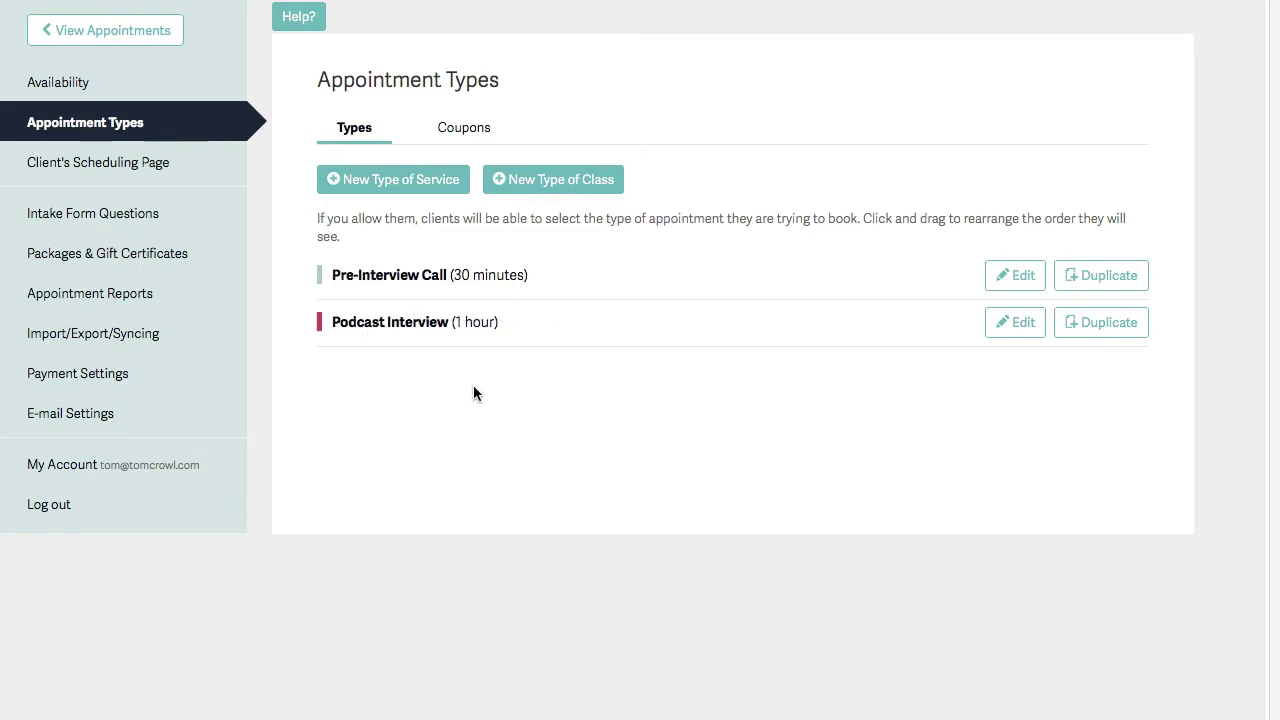
left_click(403, 181)
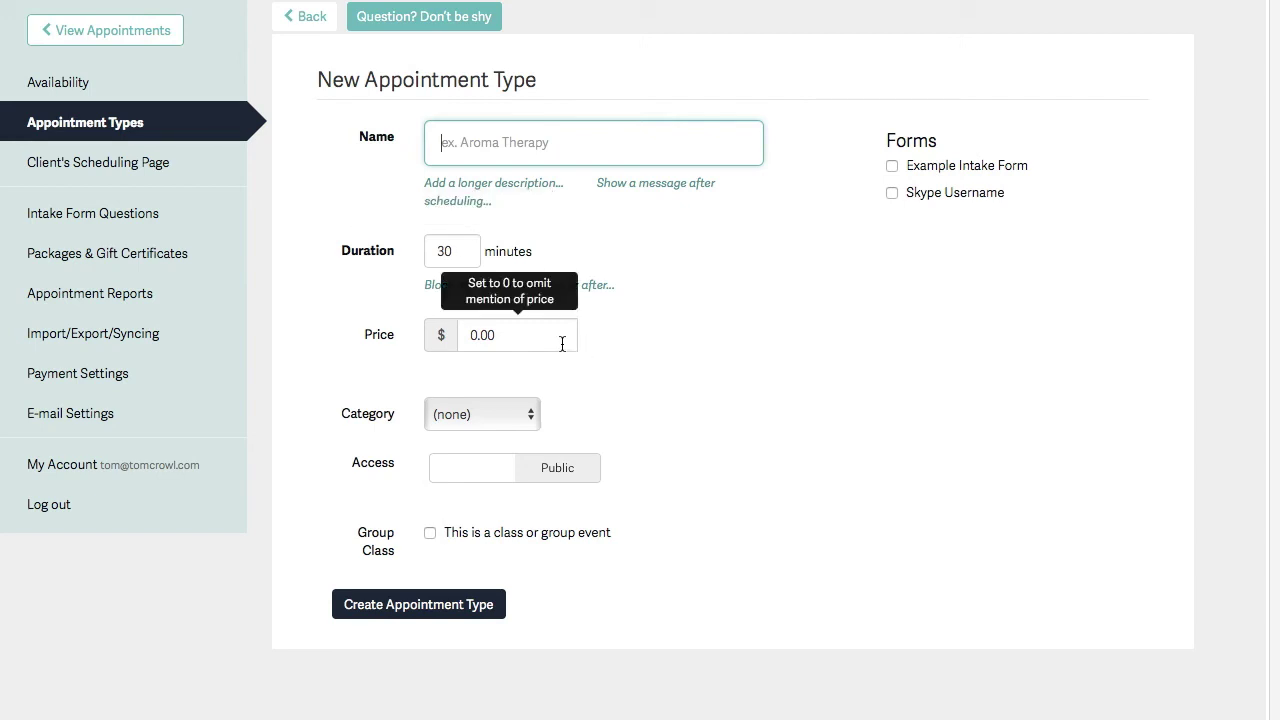
left_click(531, 417)
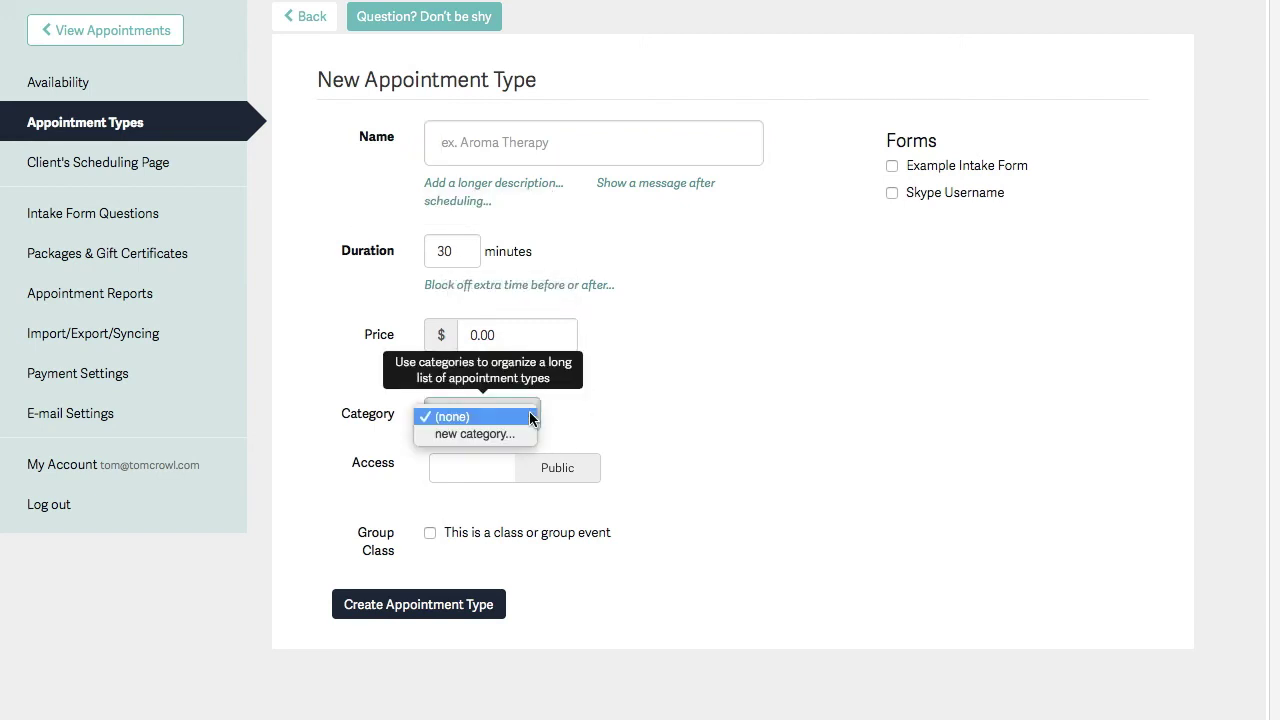
left_click(637, 409)
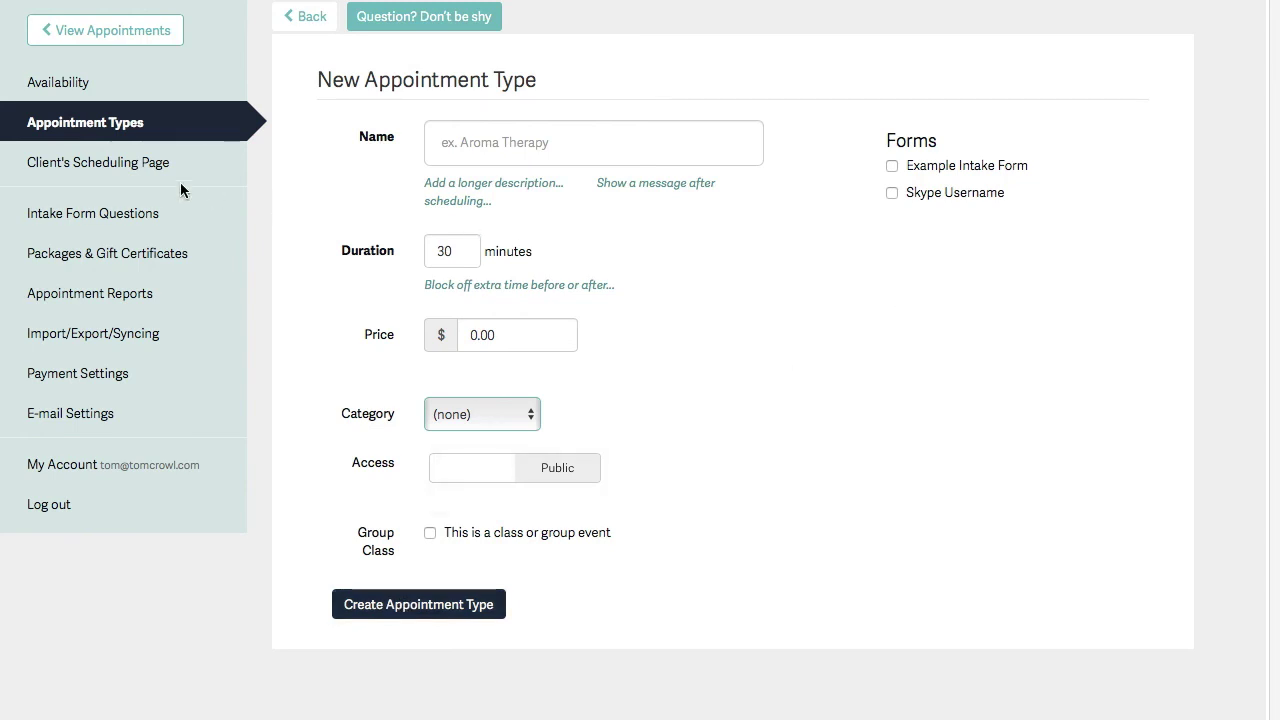
left_click(113, 220)
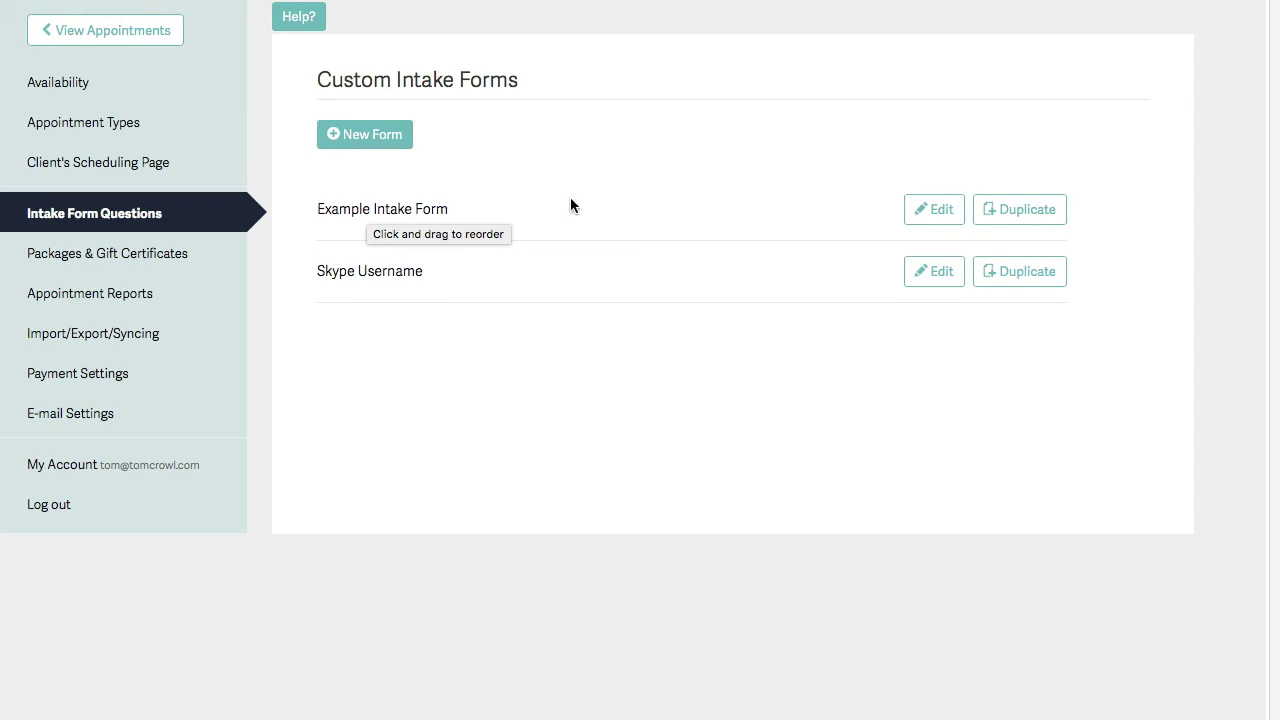
Open the Example Intake Form for editing, review its questions, then go to E-mail Settings
left_click(941, 209)
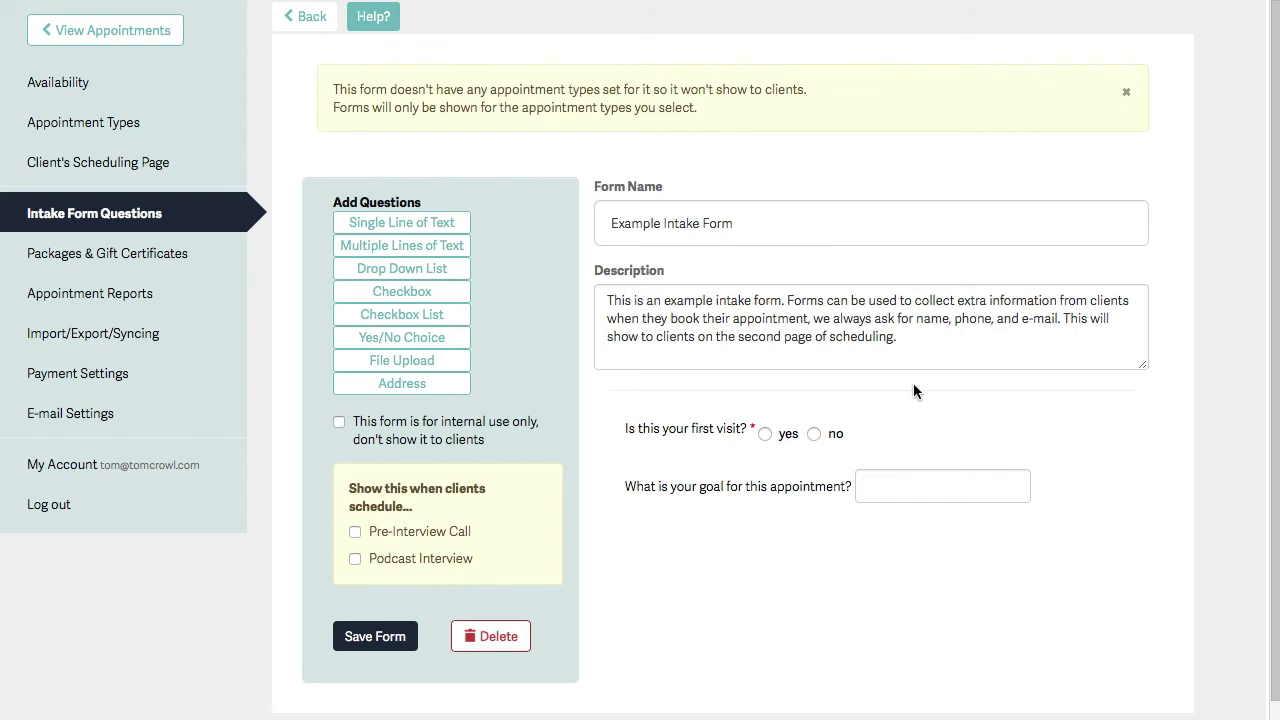
scroll(913, 385, "down", 1)
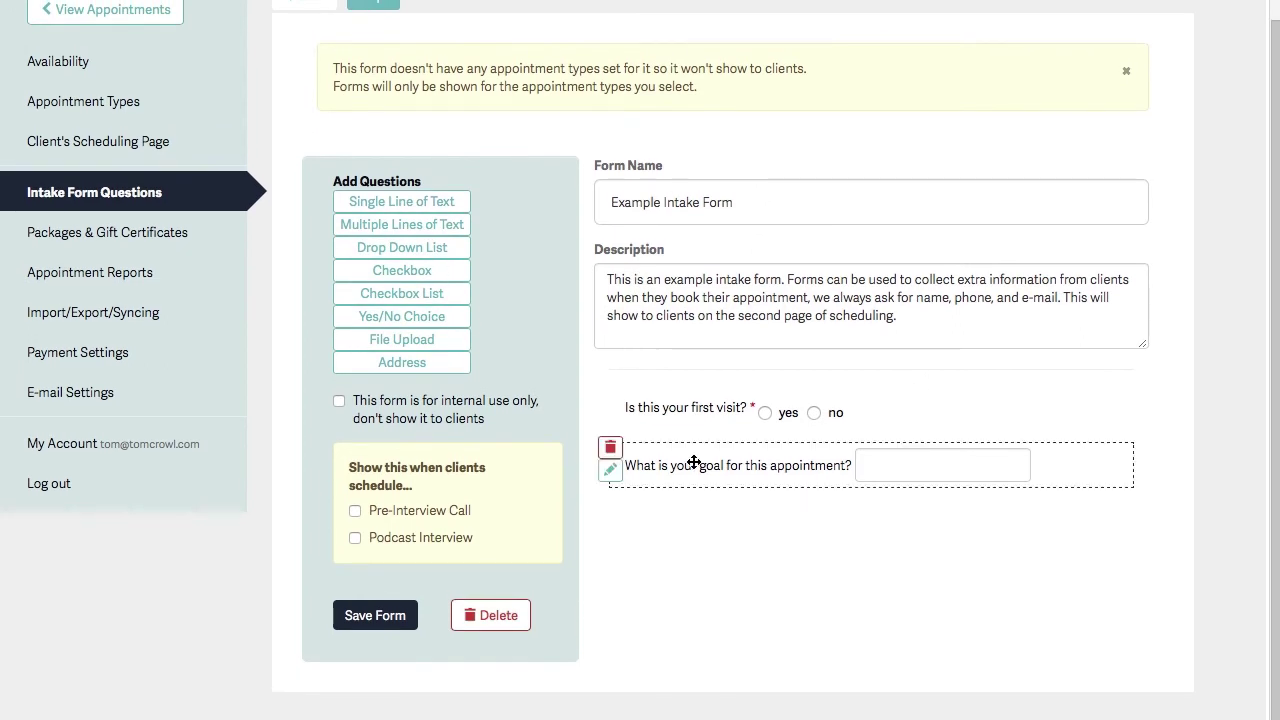
left_click(93, 392)
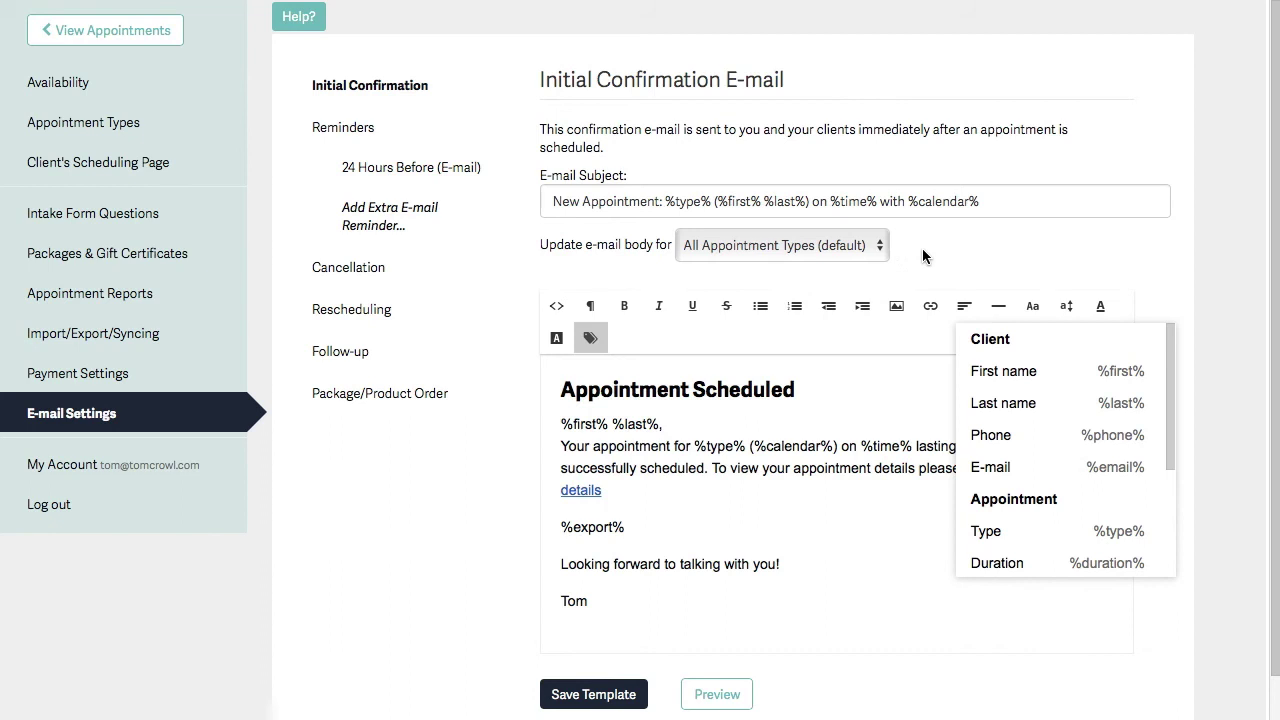
Review the Initial Confirmation E-mail template, then go to the Client's Scheduling Page settings
scroll(922, 248, "down", 1)
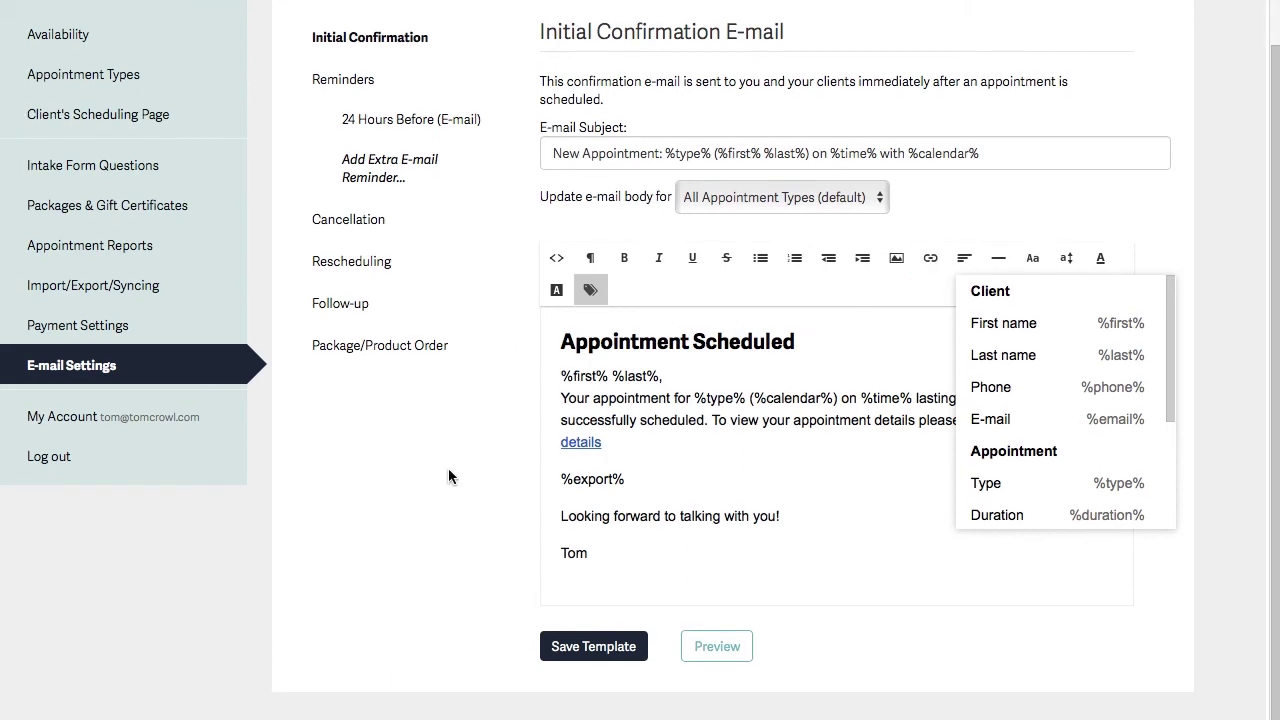
scroll(800, 400, "up", 1)
scroll(400, 320, "up", 1)
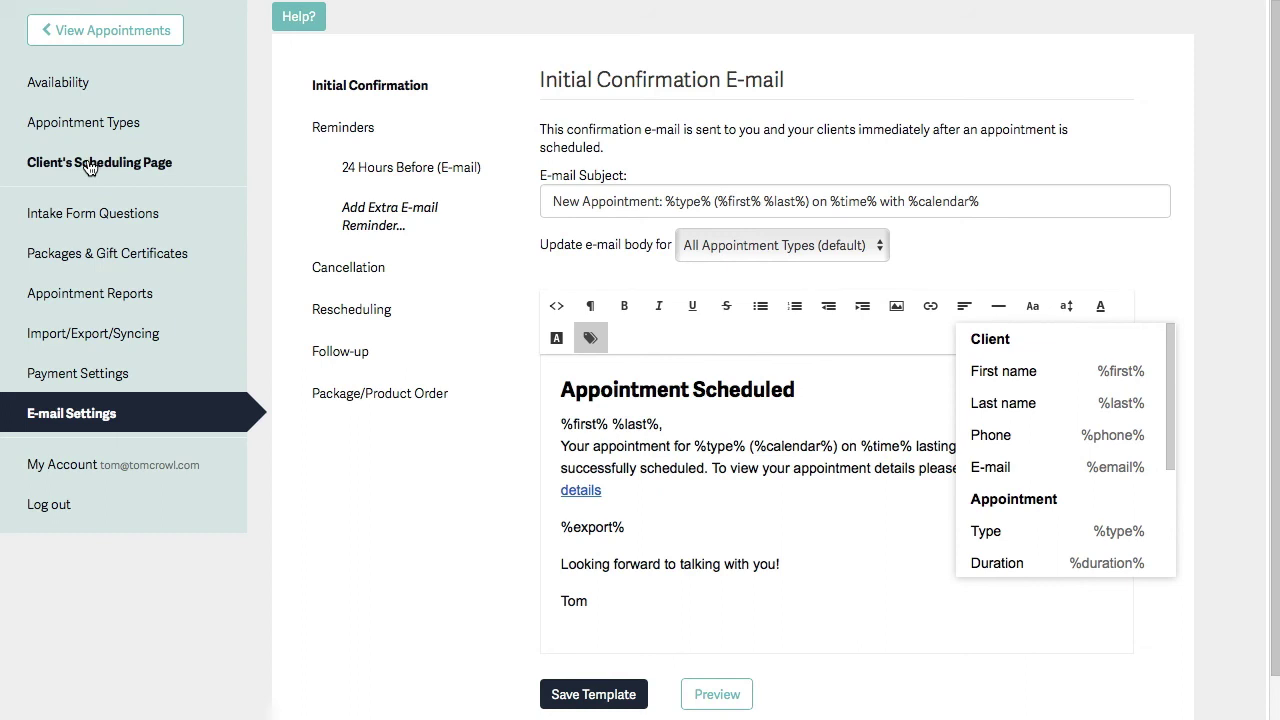
left_click(89, 167)
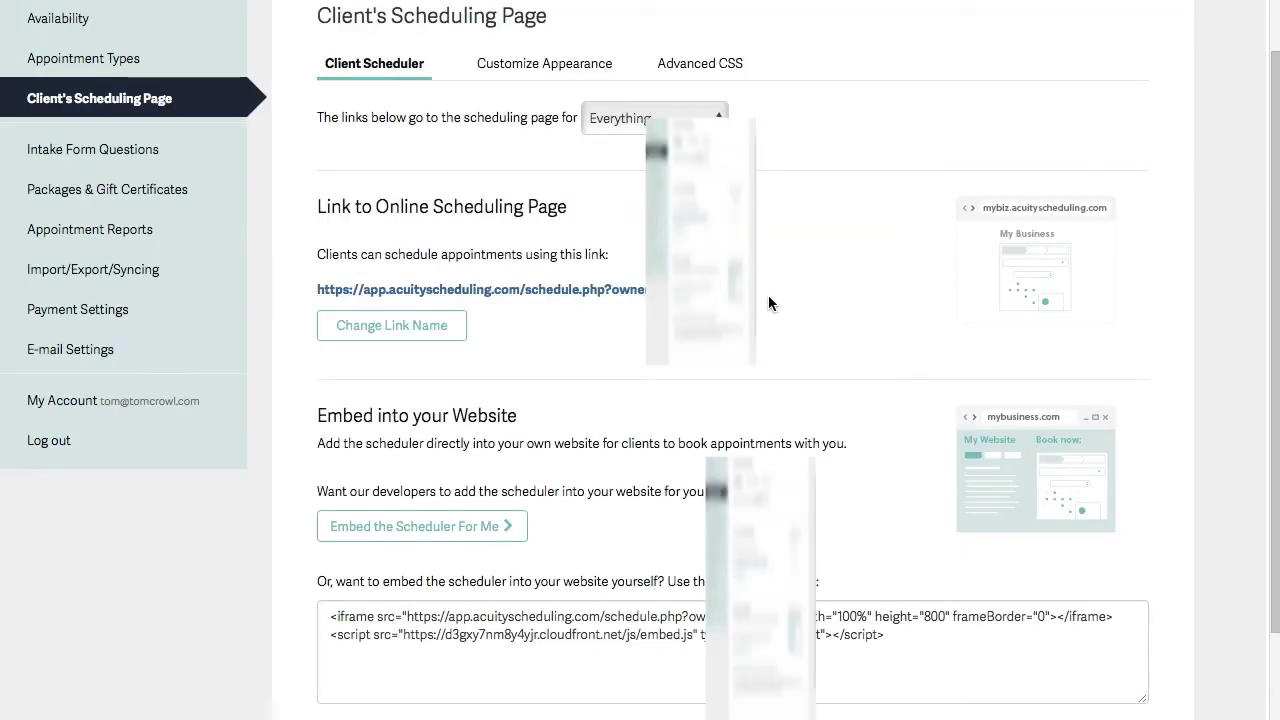
Select both lines of the website embed code on the Client's Scheduling Page
scroll(779, 310, "down", 1)
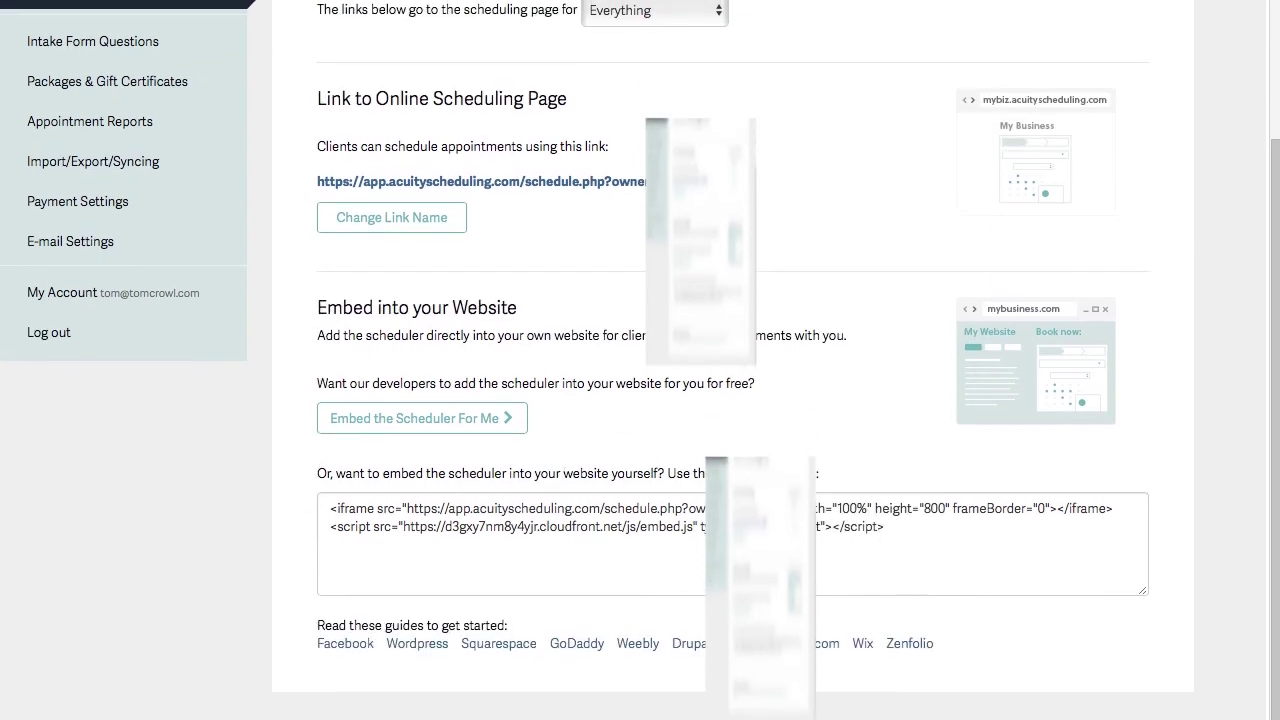
left_click_drag(323, 508, 1020, 557)
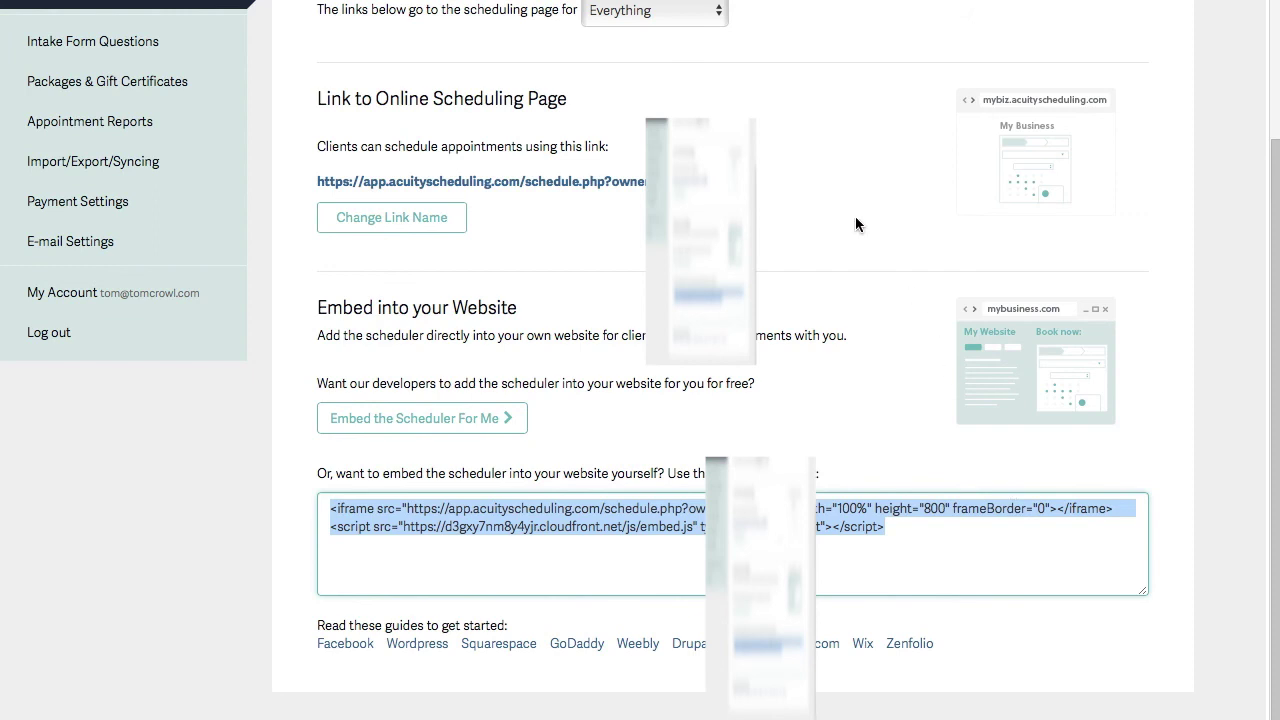
scroll(855, 216, "up", 3)
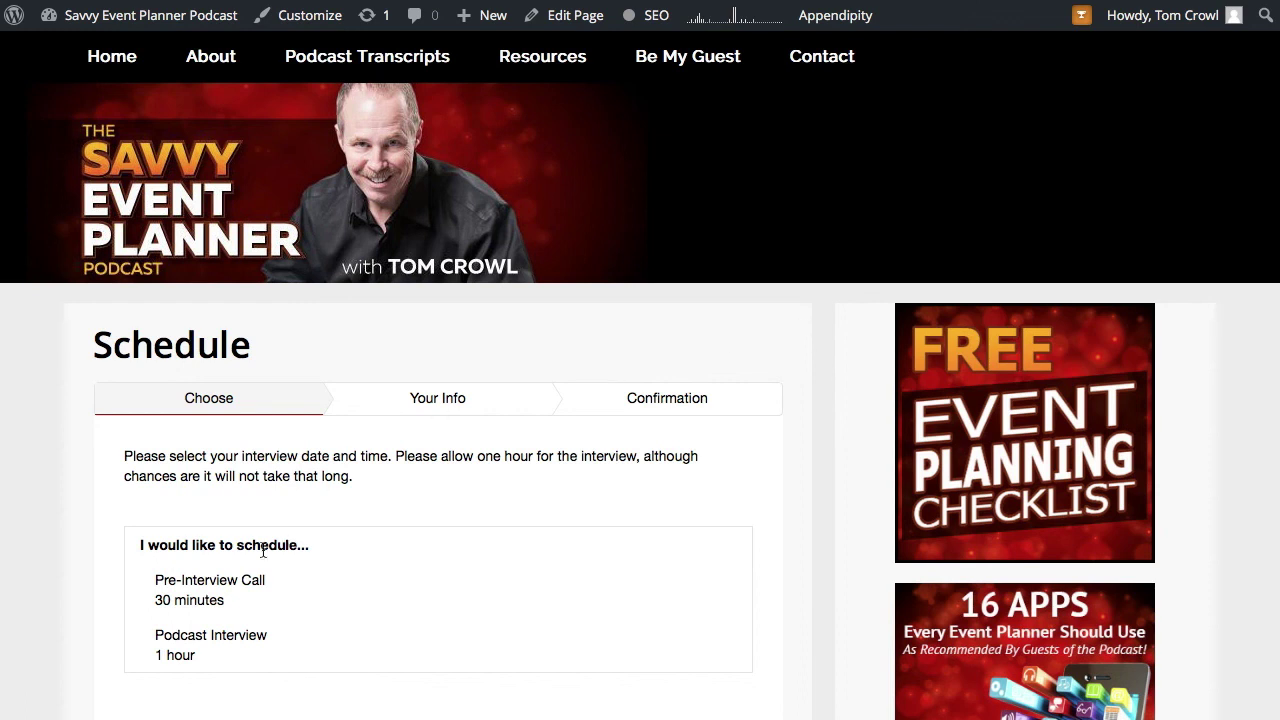
Choose a Pre-Interview Call on February 11, 2016 at 2:00pm and continue
left_click(219, 600)
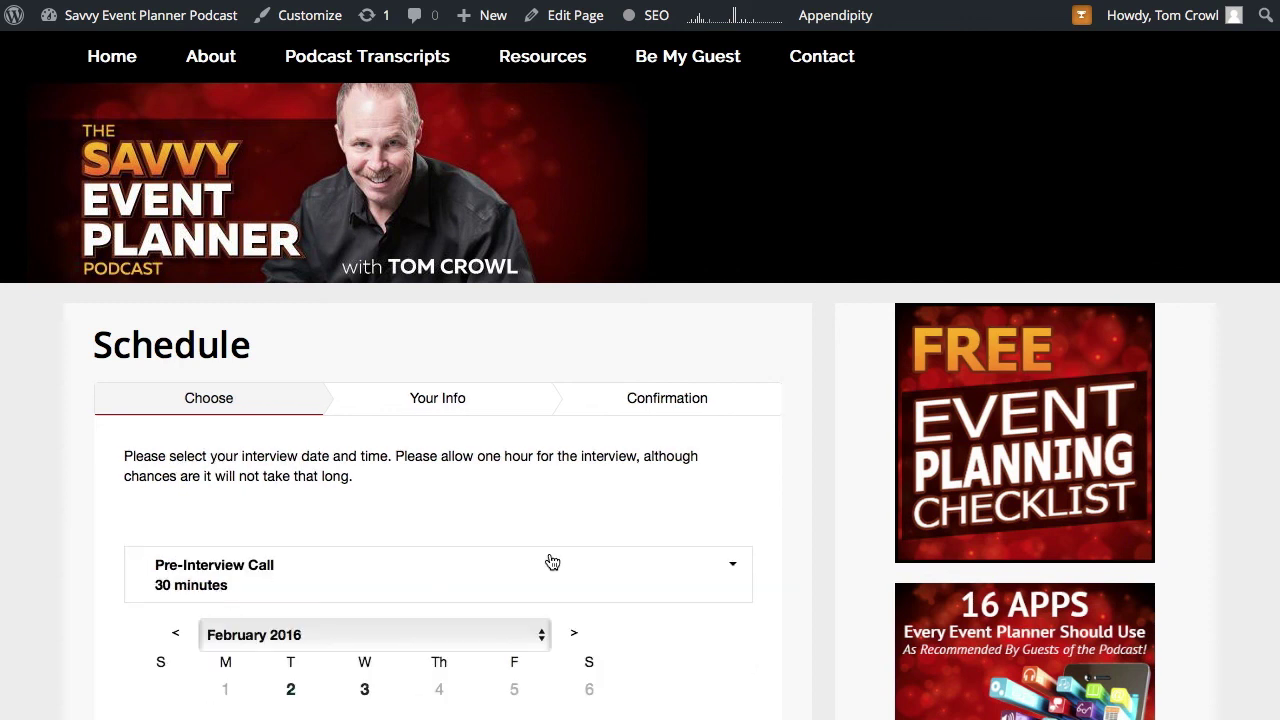
scroll(551, 560, "down", 3)
scroll(551, 561, "down", 1)
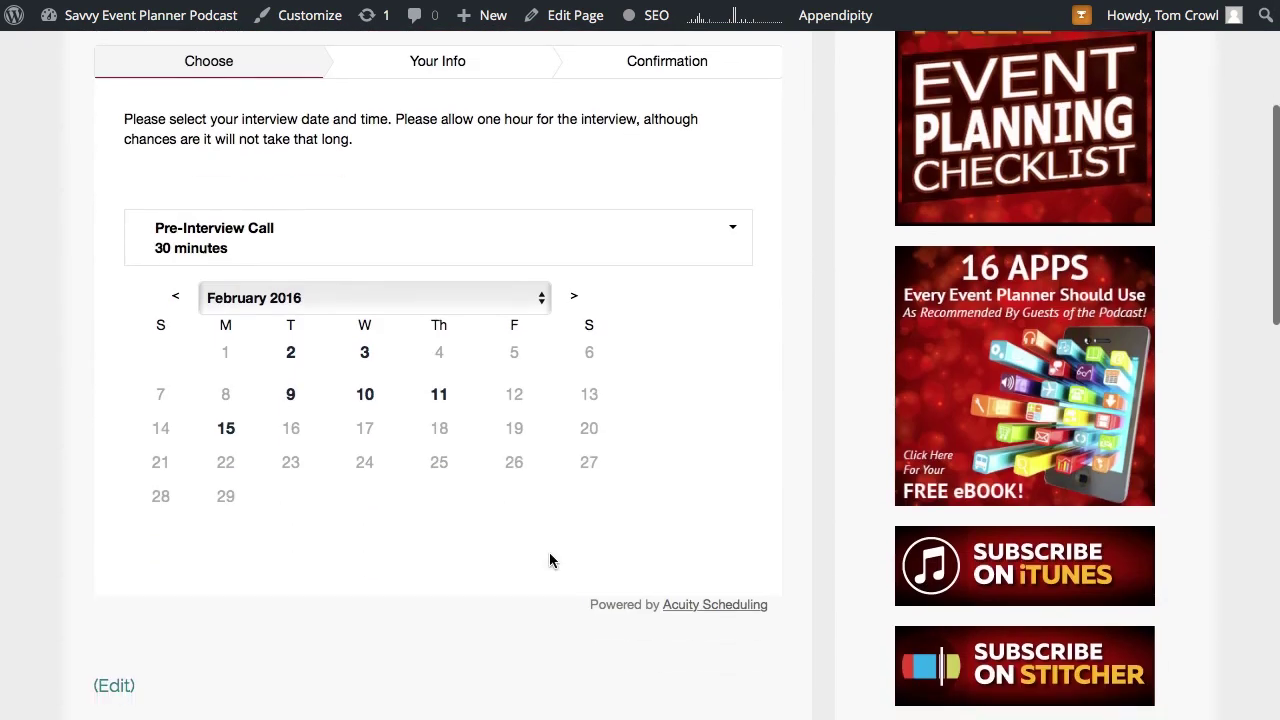
left_click(437, 405)
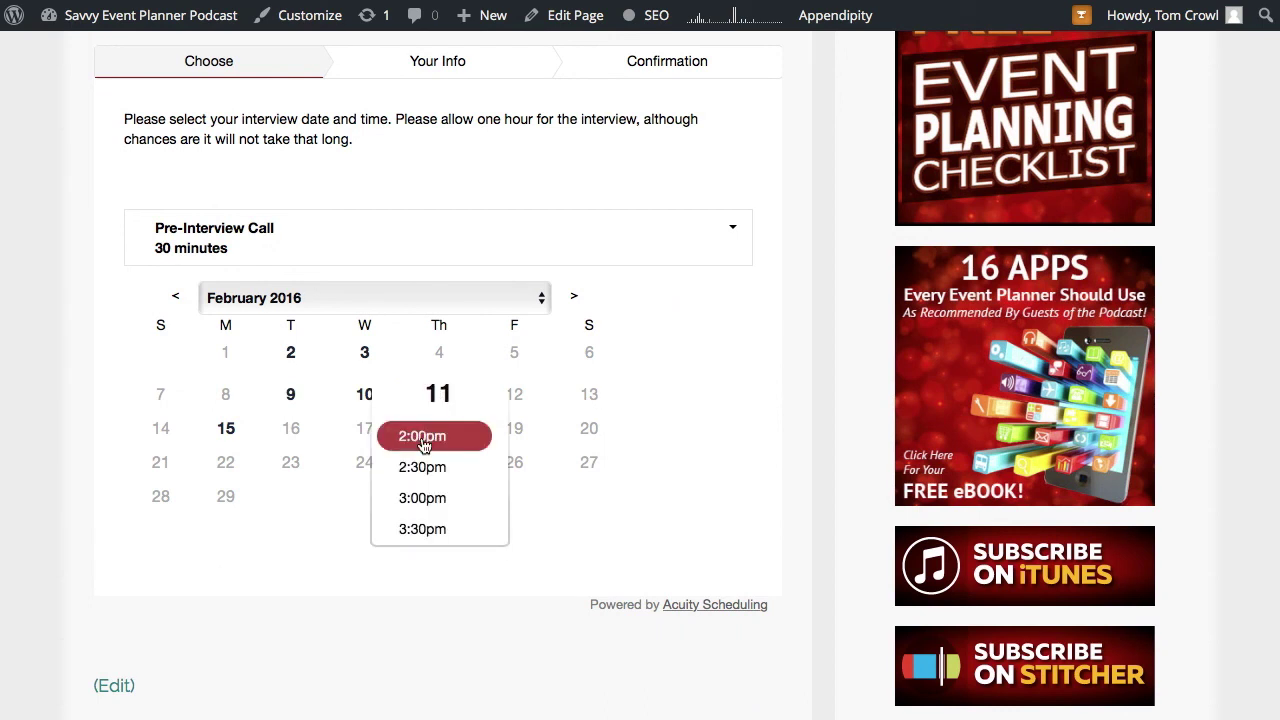
left_click(424, 442)
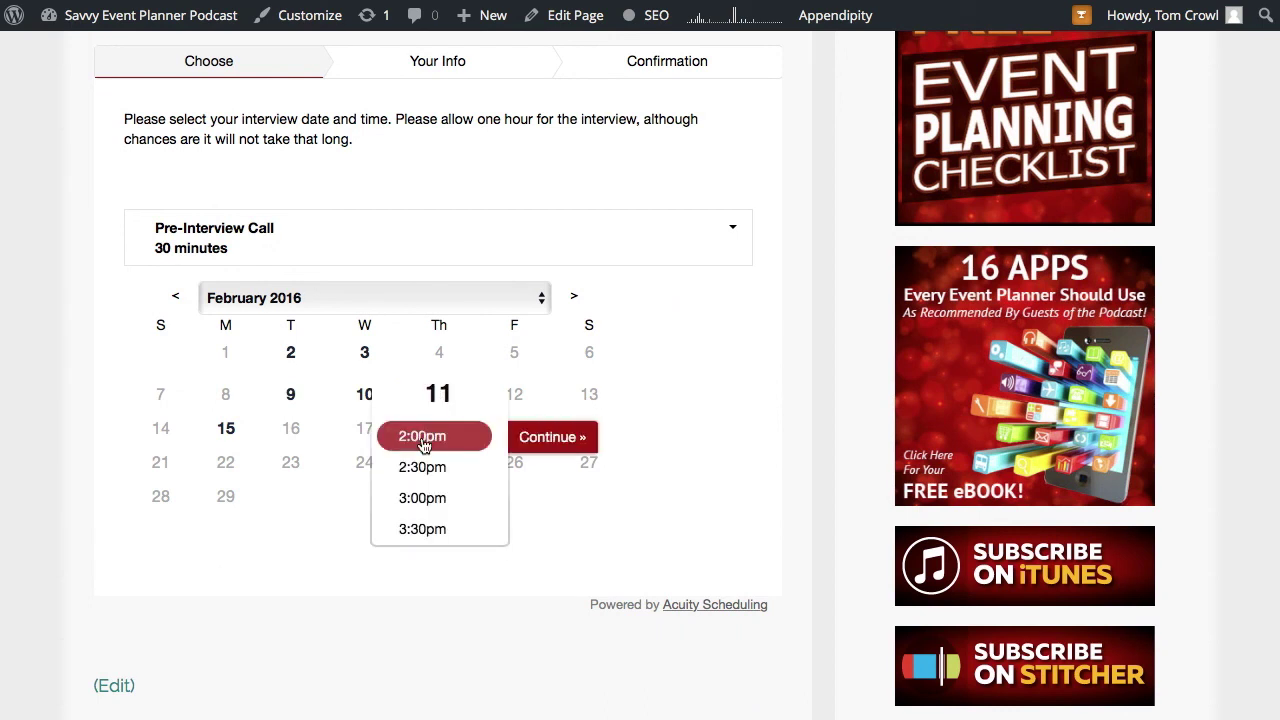
left_click(562, 448)
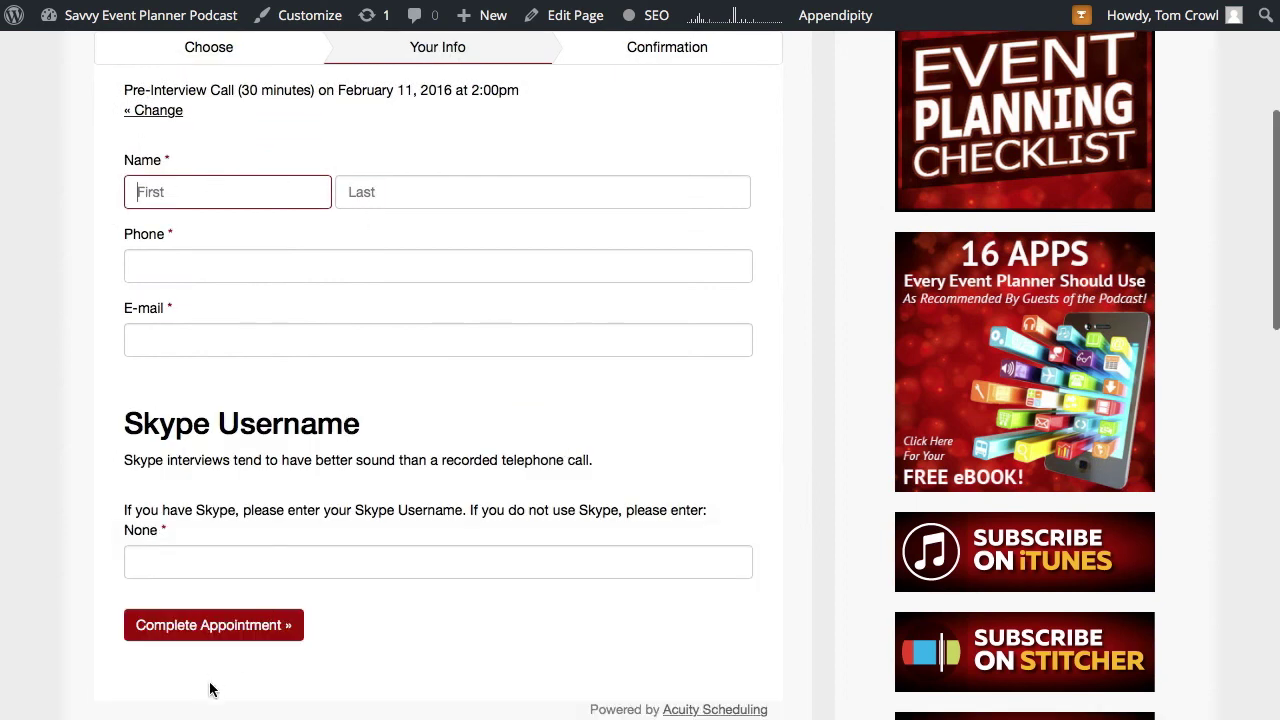
Scroll back up to the empty Your Info form for the February 11 Pre-Interview Call
scroll(732, 423, "up", 4)
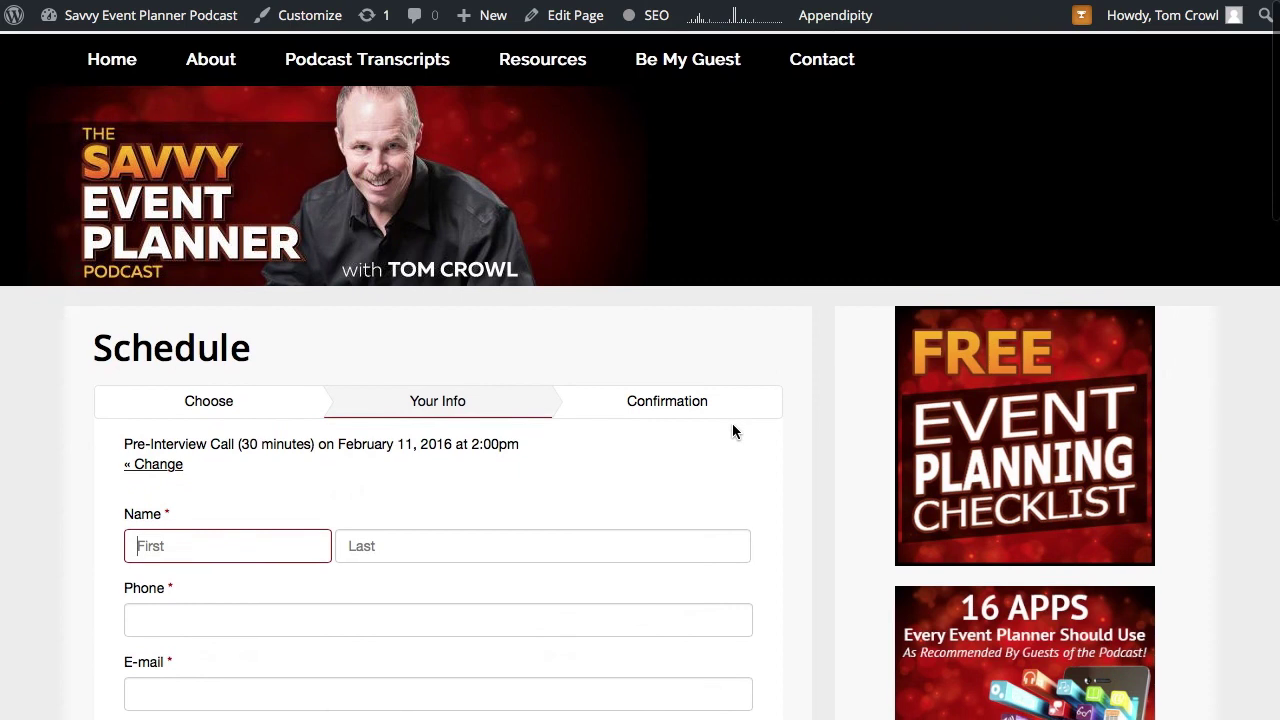